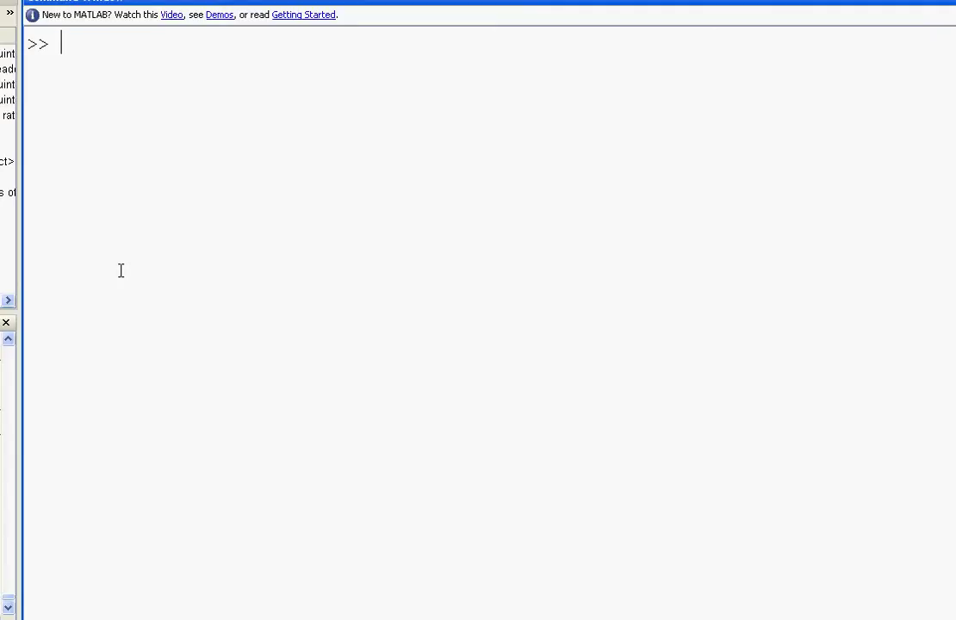
- Run car.m from its editor, then close the colour video figure
{"action": "key", "text": "alt+Tab"}
{"action": "key", "text": "alt+Tab"}
{"action": "key", "text": "alt+shift+Tab"}
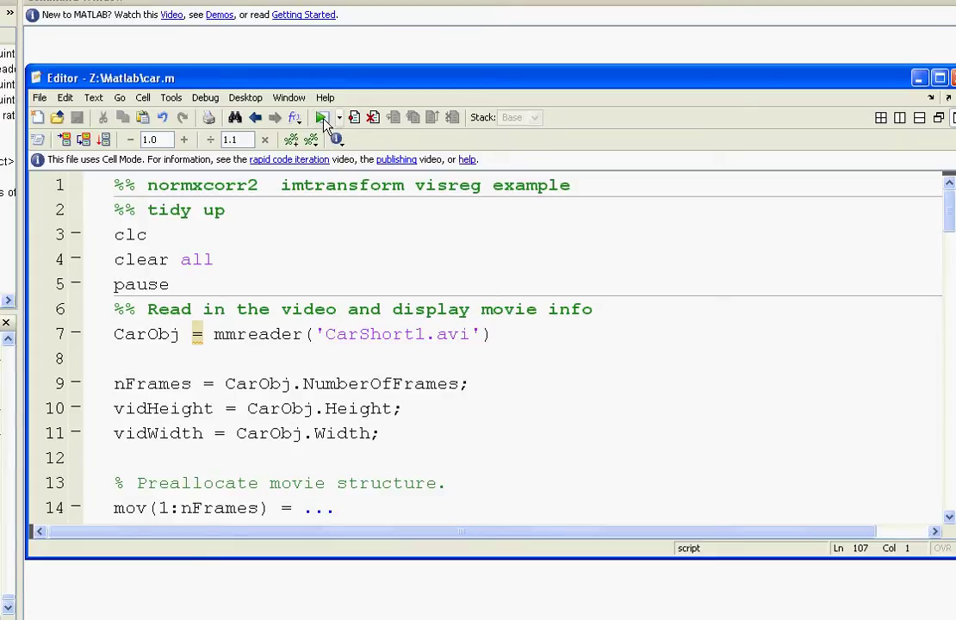
{"action": "key", "text": "alt+Tab"}
{"action": "key", "text": "alt+Tab"}
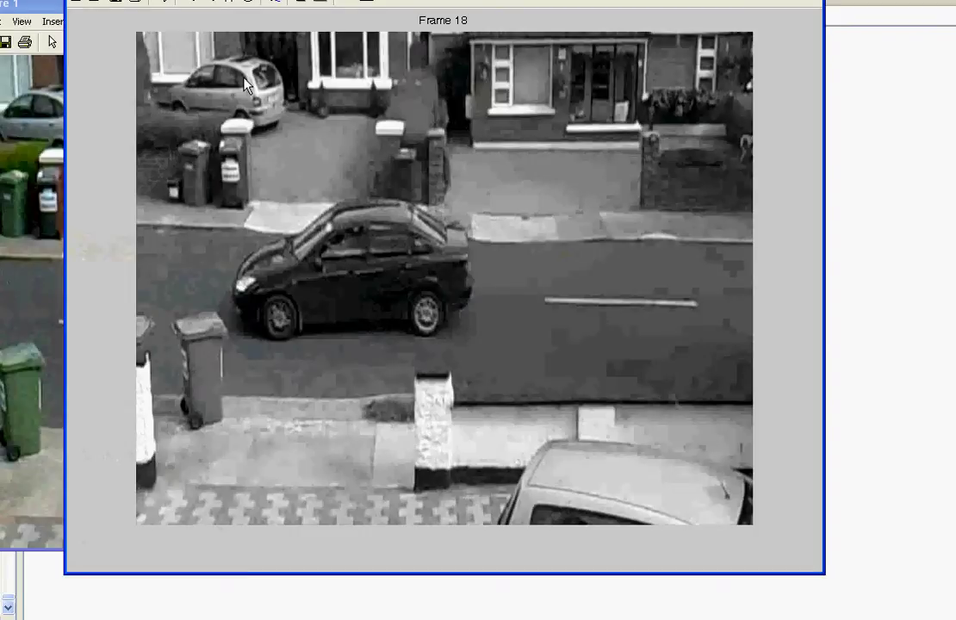
{"action": "left_click", "coordinate": [14, 7]}
{"action": "left_click", "coordinate": [562, 6]}
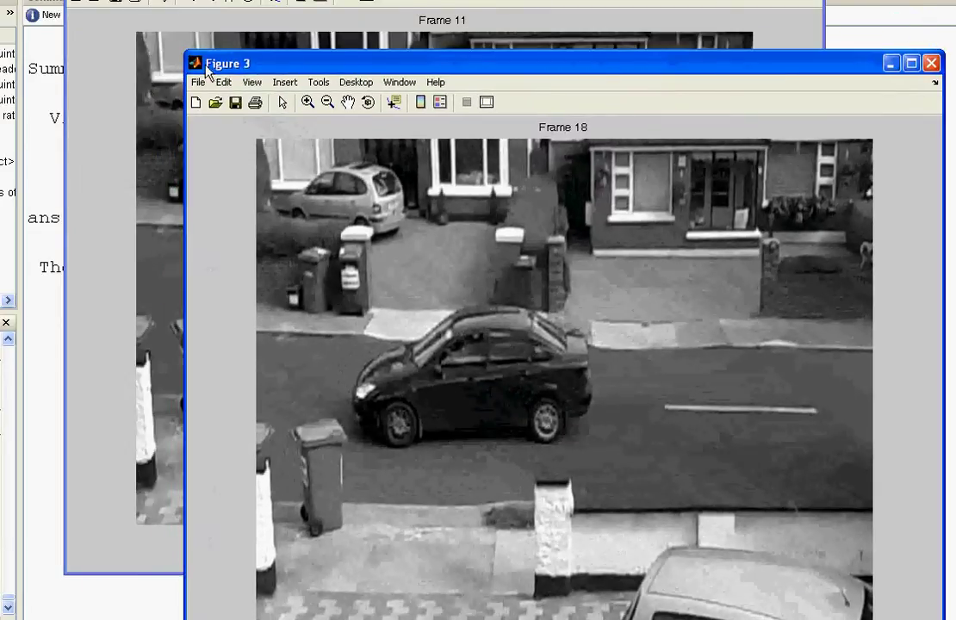
- Arrange the frame 11 and frame 18 figures side by side, then close frame 18
{"action": "left_click_drag", "start_coordinate": [206, 64], "coordinate": [435, 171]}
{"action": "left_click_drag", "start_coordinate": [387, 142], "coordinate": [536, 212]}
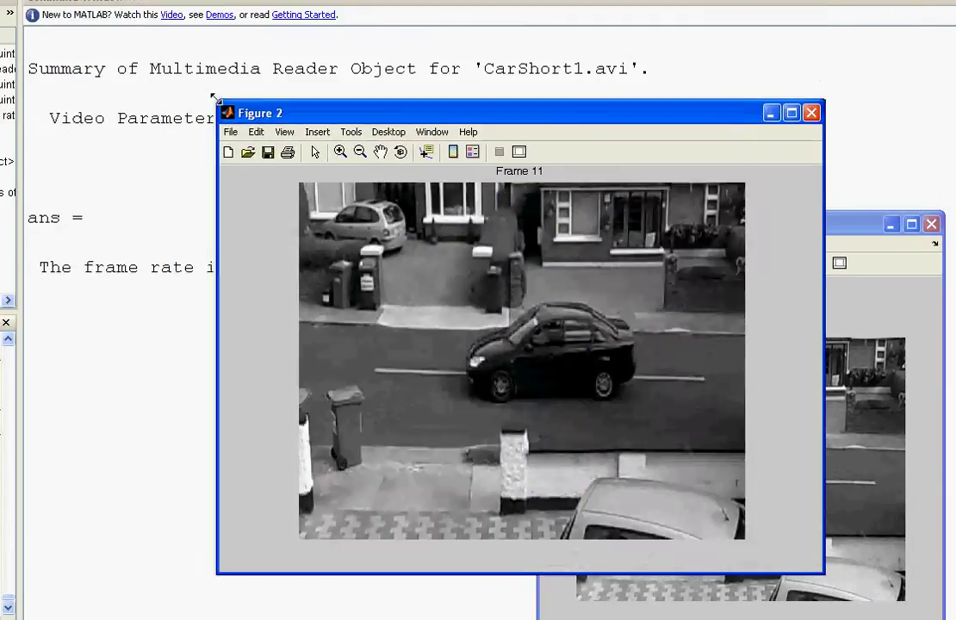
{"action": "left_click_drag", "start_coordinate": [65, 2], "coordinate": [267, 145]}
{"action": "mouse_move", "coordinate": [418, 162]}
{"action": "left_mouse_down"}
{"action": "mouse_move", "coordinate": [176, 191]}
{"action": "mouse_move", "coordinate": [159, 211]}
{"action": "left_mouse_up"}
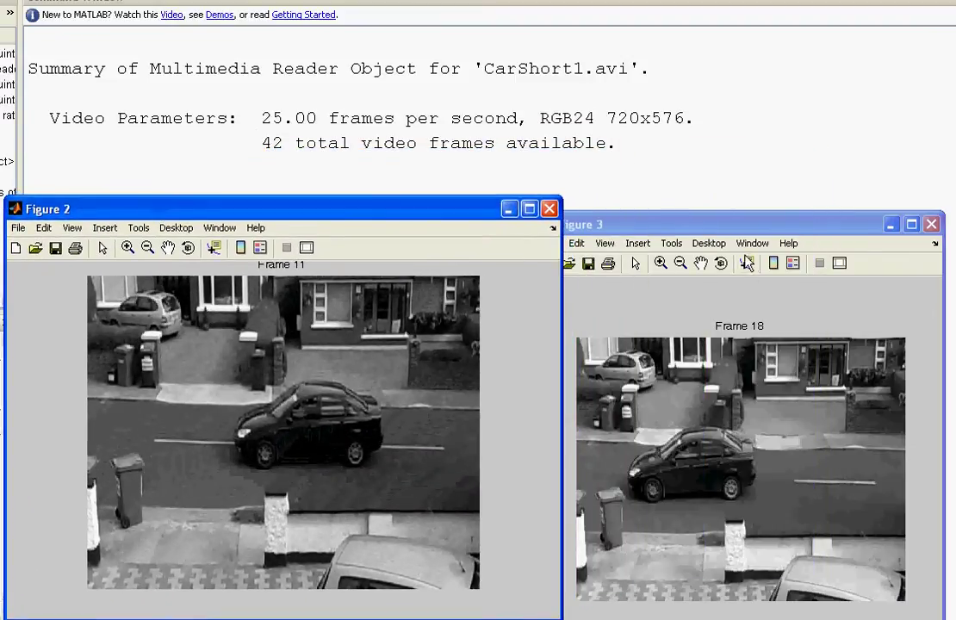
{"action": "left_click_drag", "start_coordinate": [741, 222], "coordinate": [744, 167]}
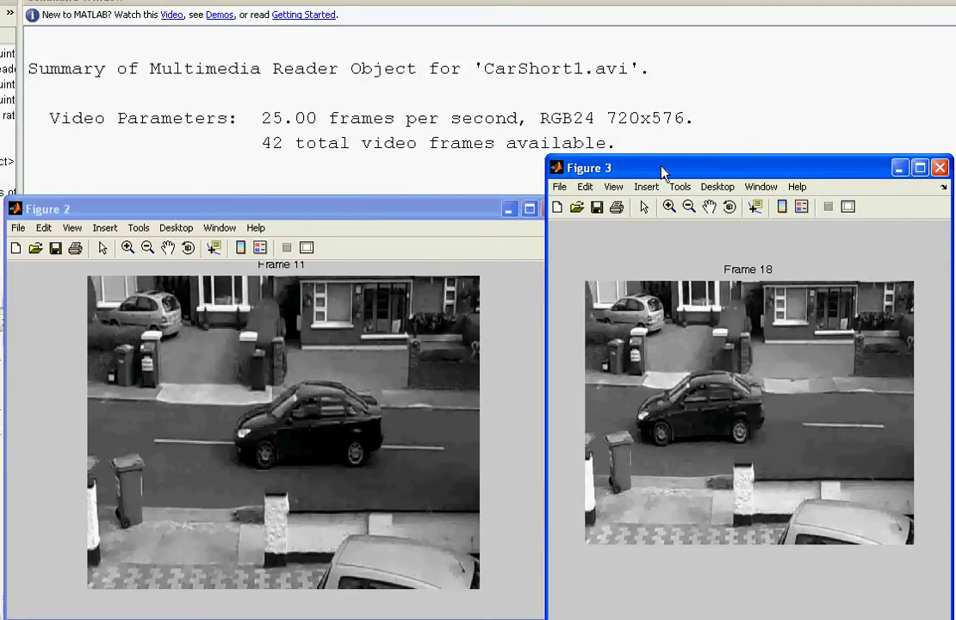
{"action": "left_click", "coordinate": [939, 167]}
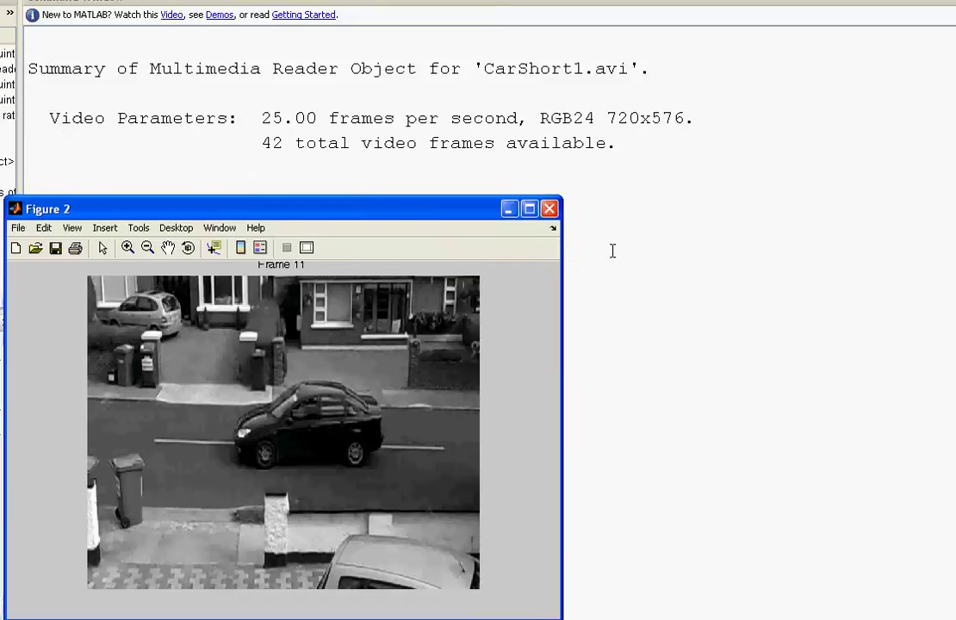
- Close the frame 11 figure and return focus to the Command Window
{"action": "left_click", "coordinate": [549, 208]}
{"action": "left_click", "coordinate": [493, 260]}
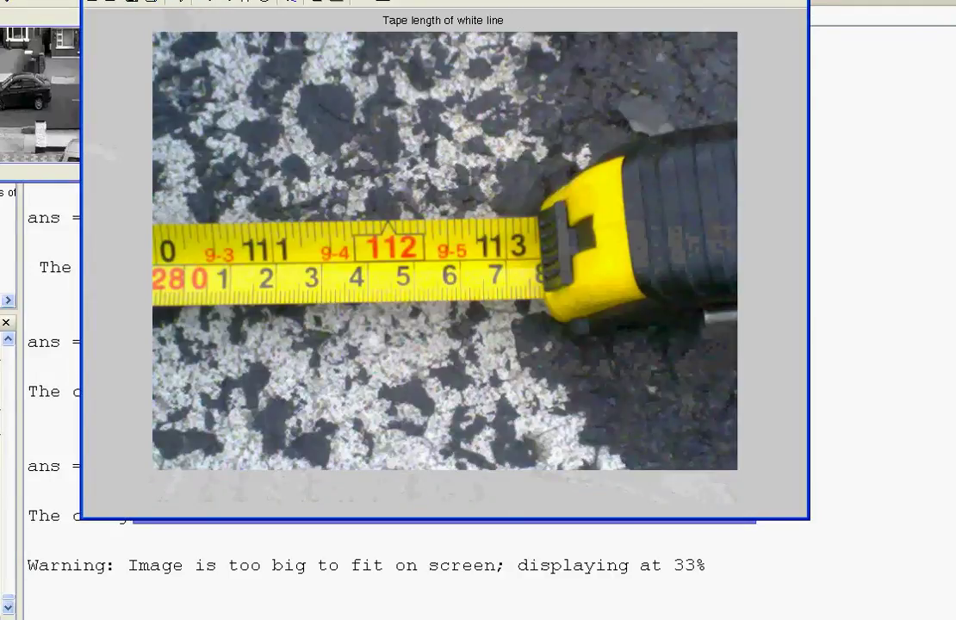
- Move the 'Tape length of white line' figure aside and back, then close it
{"action": "left_click_drag", "start_coordinate": [520, 2], "coordinate": [591, 312]}
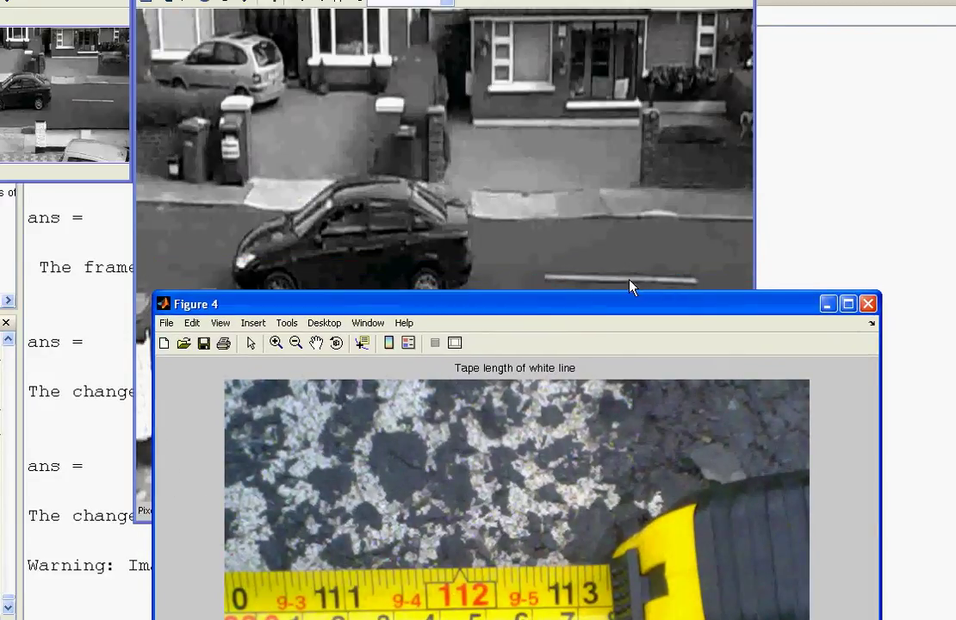
{"action": "mouse_move", "coordinate": [625, 308]}
{"action": "left_mouse_down"}
{"action": "mouse_move", "coordinate": [585, 201]}
{"action": "mouse_move", "coordinate": [580, 151]}
{"action": "left_mouse_up"}
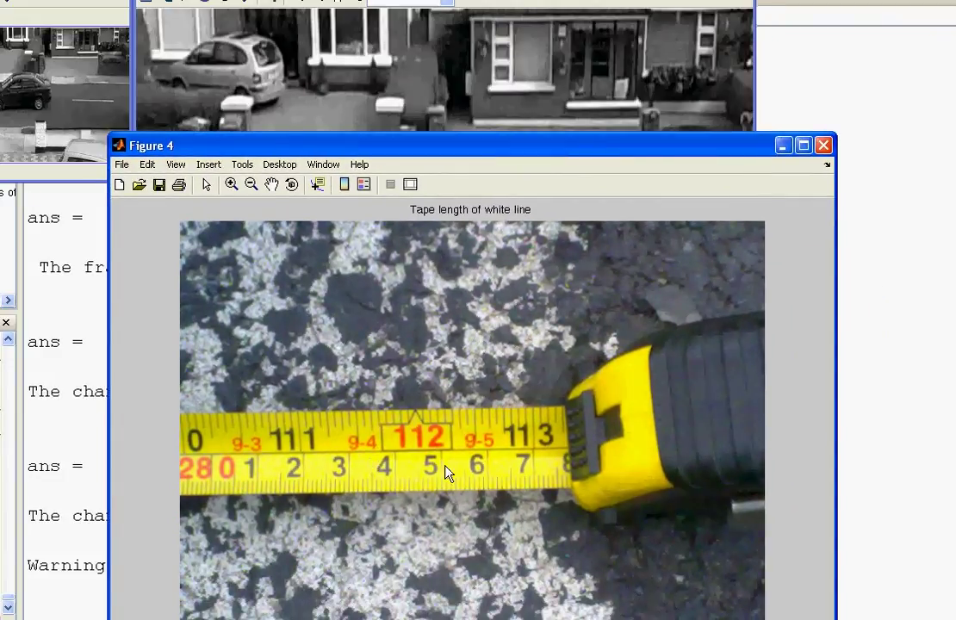
{"action": "left_click", "coordinate": [824, 145]}
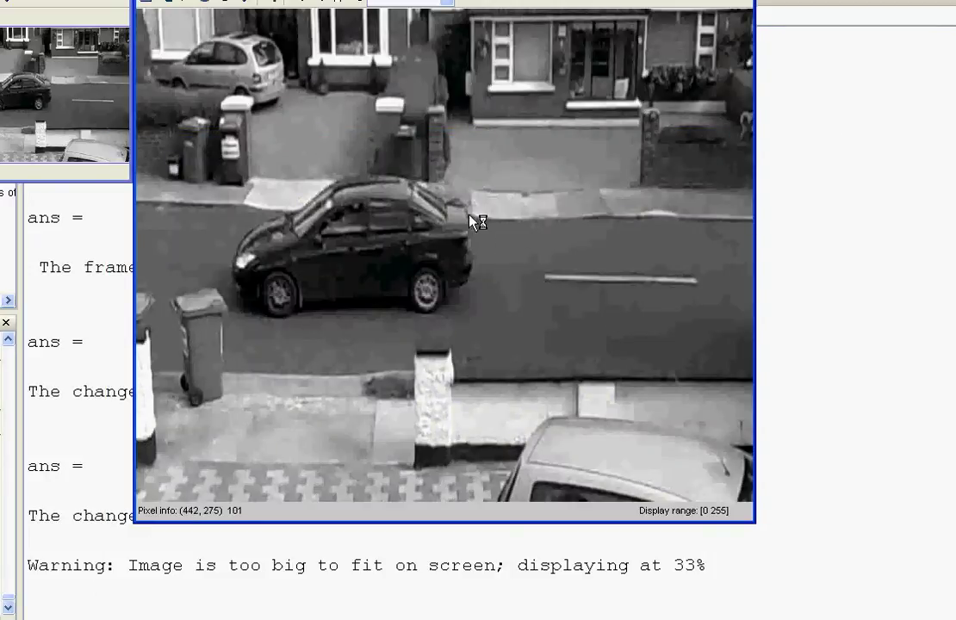
- Measure the white road line's length in the Image Tool with a distance line
{"action": "left_click_drag", "start_coordinate": [341, 0], "coordinate": [341, 10]}
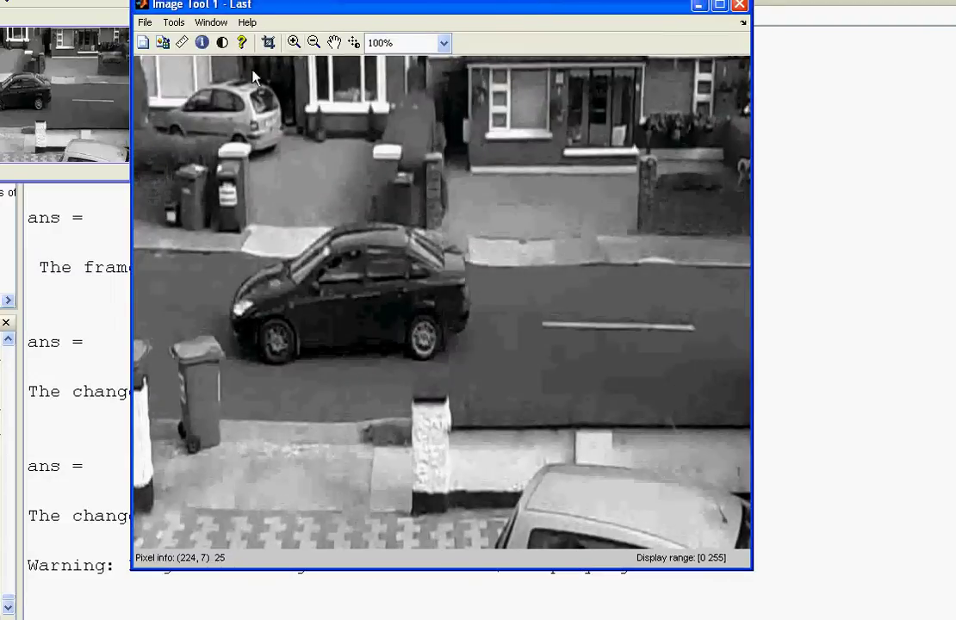
{"action": "left_click", "coordinate": [181, 42]}
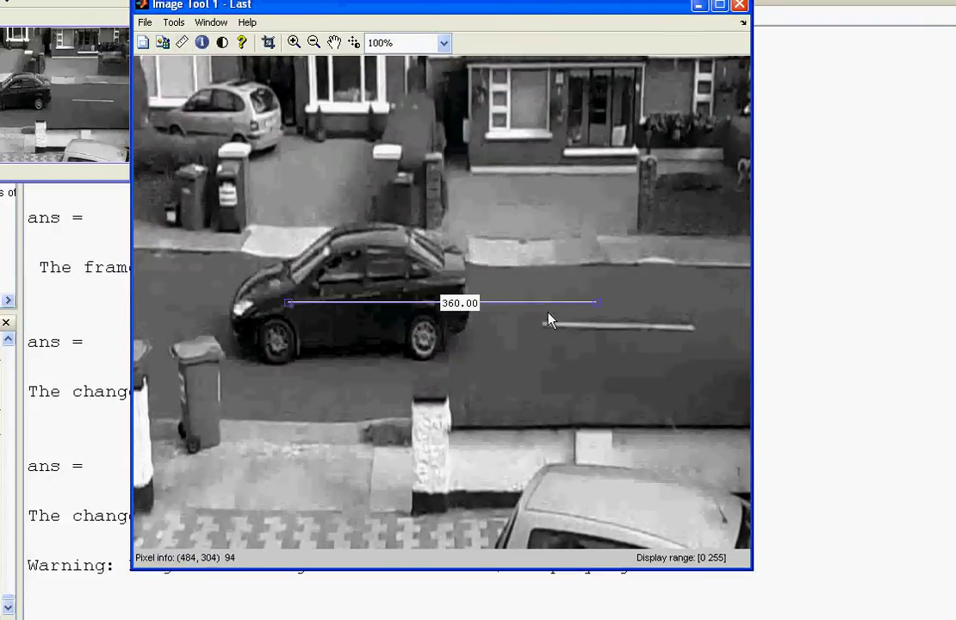
{"action": "left_click_drag", "start_coordinate": [546, 301], "coordinate": [652, 328]}
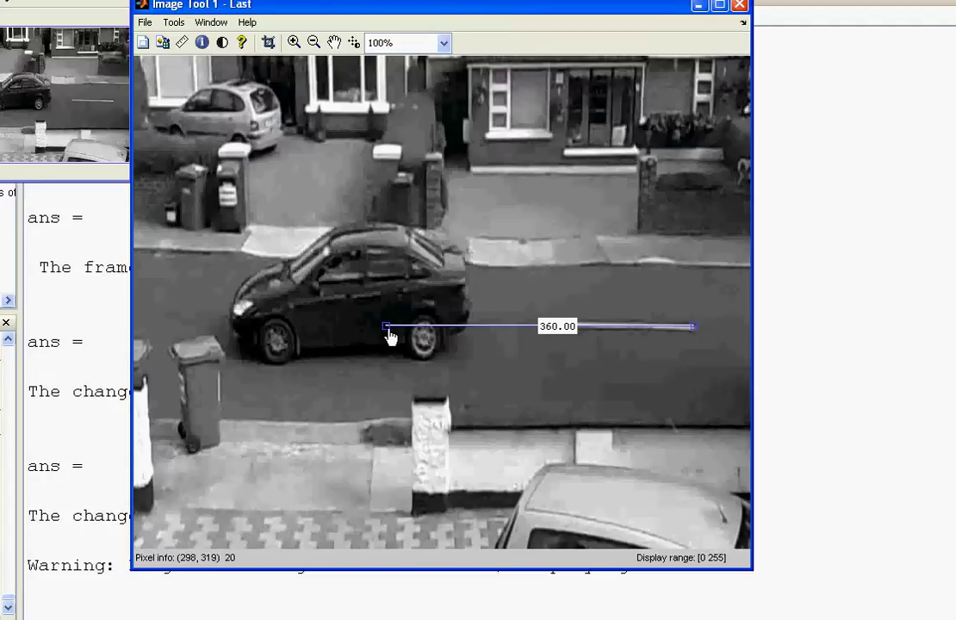
{"action": "left_click_drag", "start_coordinate": [386, 327], "coordinate": [544, 325]}
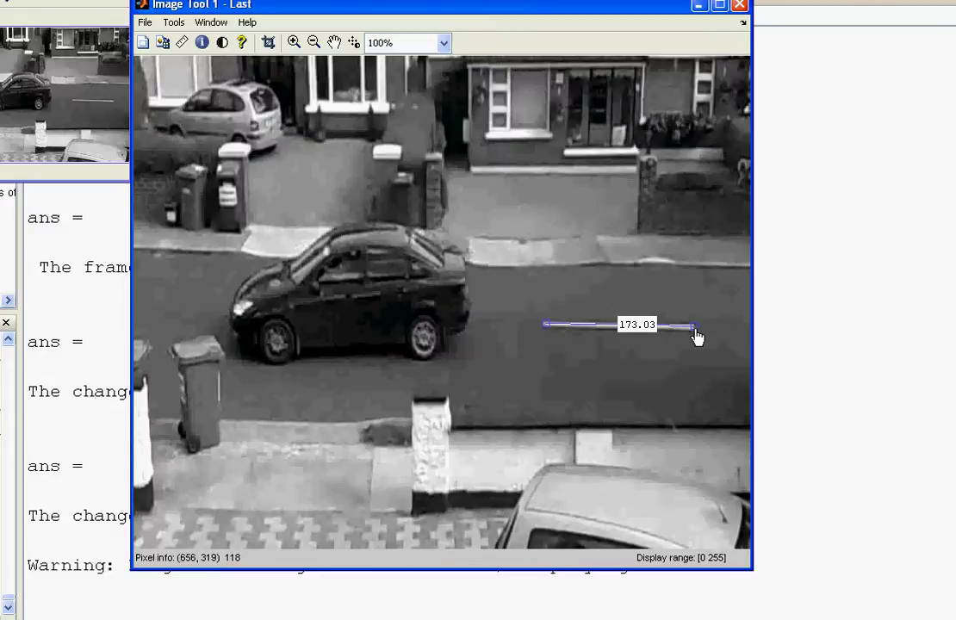
{"action": "left_click_drag", "start_coordinate": [696, 335], "coordinate": [693, 336]}
- Export the measurement as point1, point2 and distance, then close the Image Tool
{"action": "right_click", "coordinate": [633, 336]}
{"action": "left_click", "coordinate": [651, 336]}
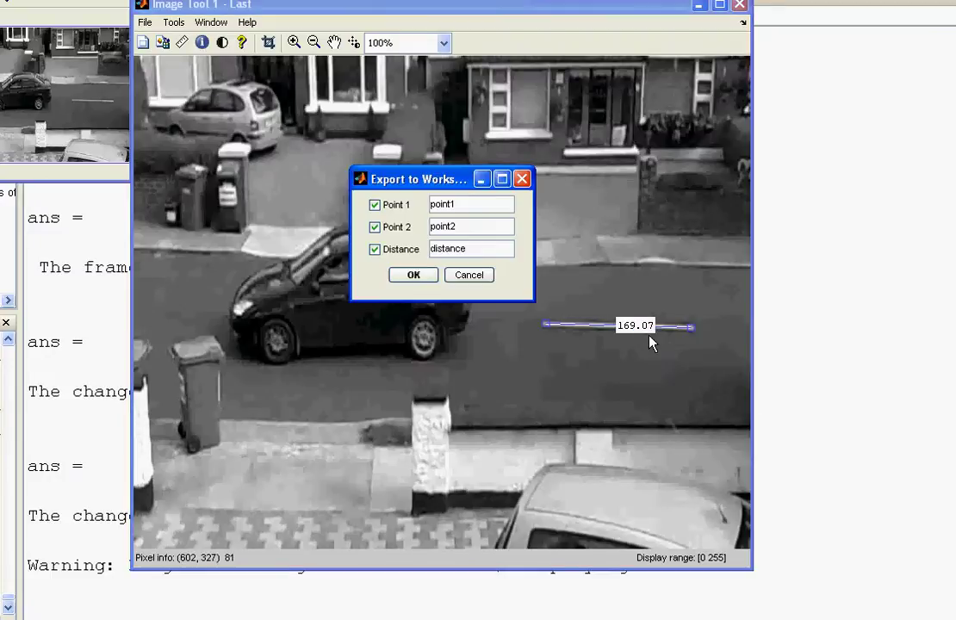
{"action": "left_click", "coordinate": [409, 277]}
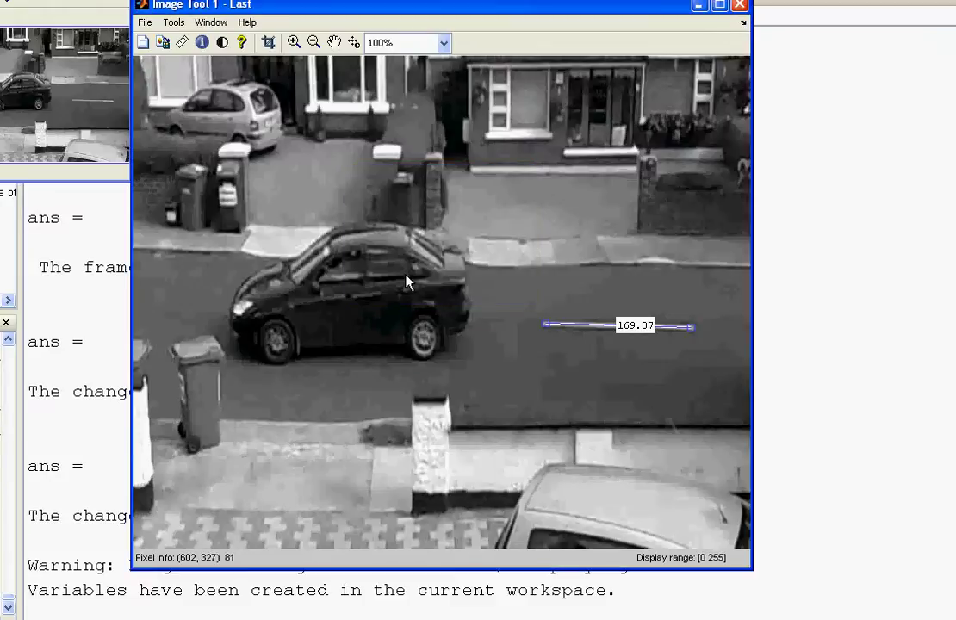
{"action": "left_click", "coordinate": [739, 5]}
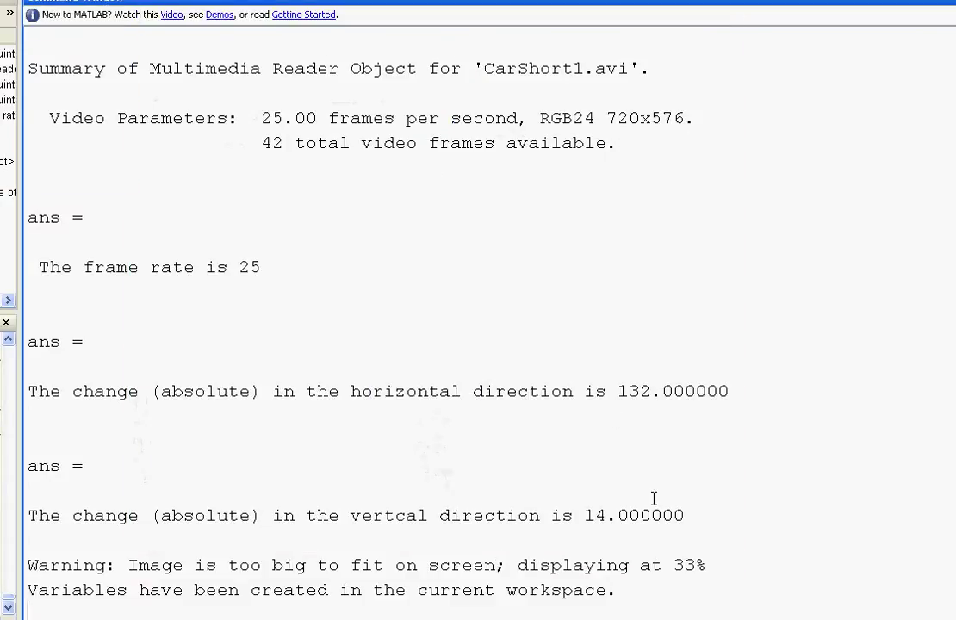
- Return to the Command Window so the script reports velocity 8.030299 m/s
{"action": "left_click", "coordinate": [679, 591]}
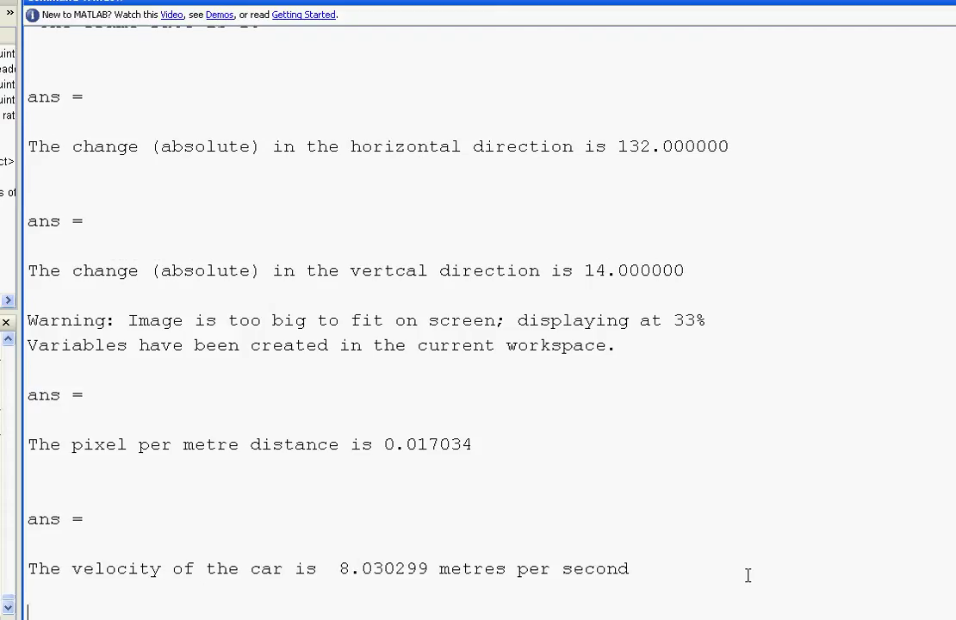
{"action": "key", "text": "alt+Tab"}
{"action": "key", "text": "alt+Tab"}
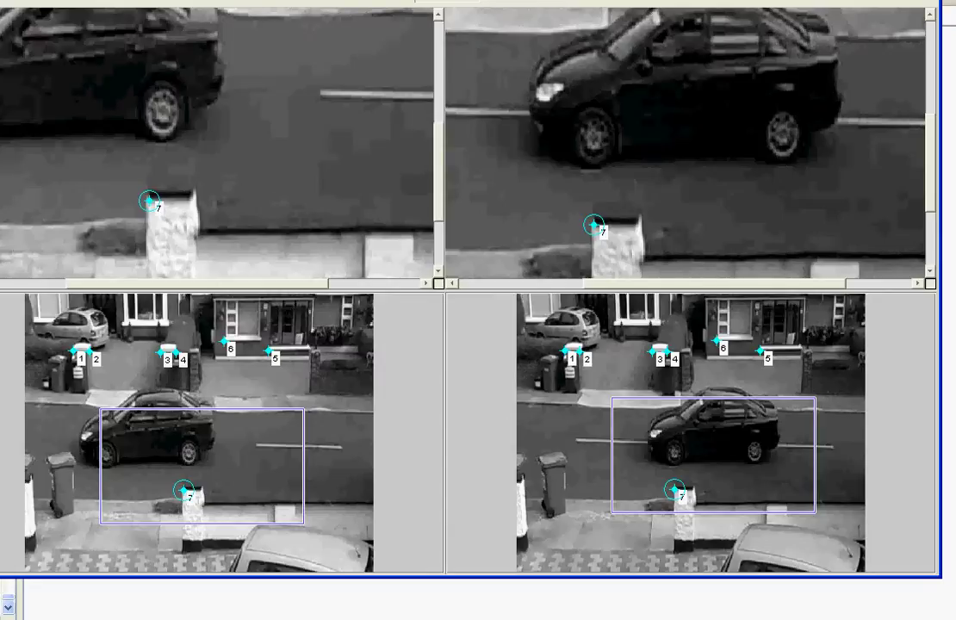
- Close the Control Point Selection Tool after marking seven point pairs
{"action": "key", "text": "ctrl+w"}
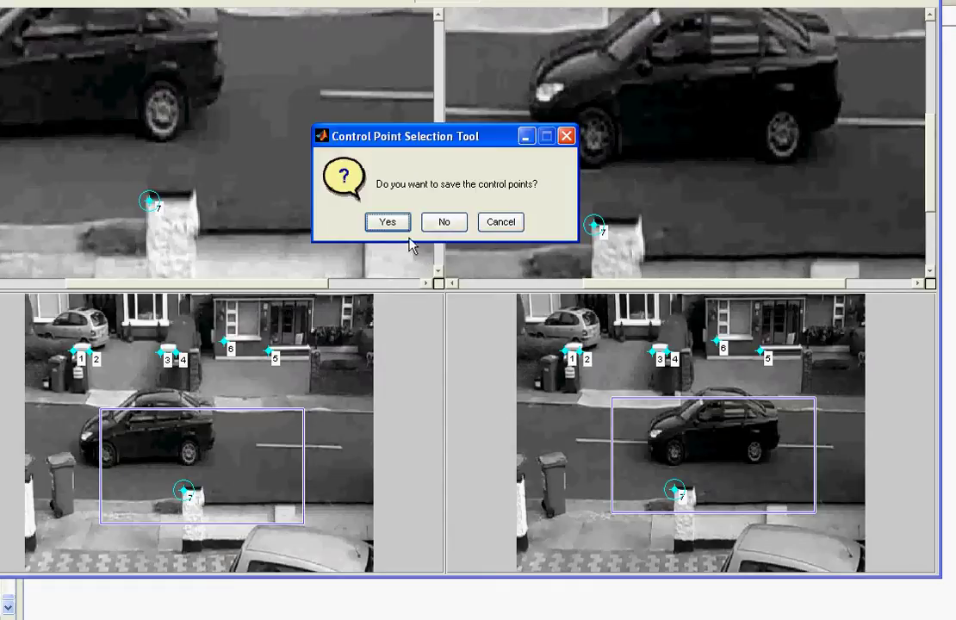
- Save the points, exporting input_points, base_points and the cpstruct structure to the workspace
{"action": "left_click", "coordinate": [390, 222]}
{"action": "left_click", "coordinate": [345, 203]}
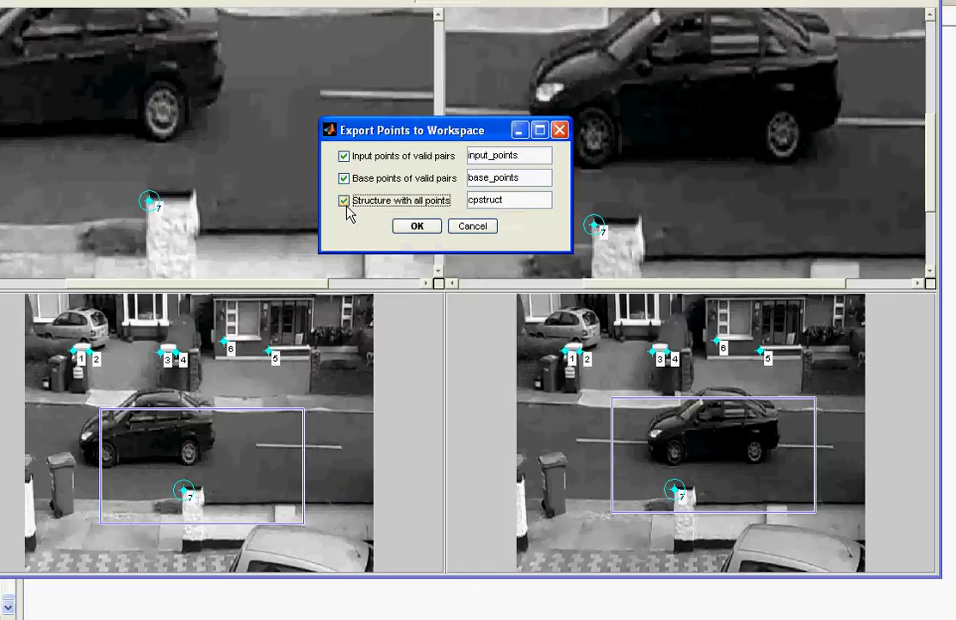
{"action": "left_click", "coordinate": [397, 229]}
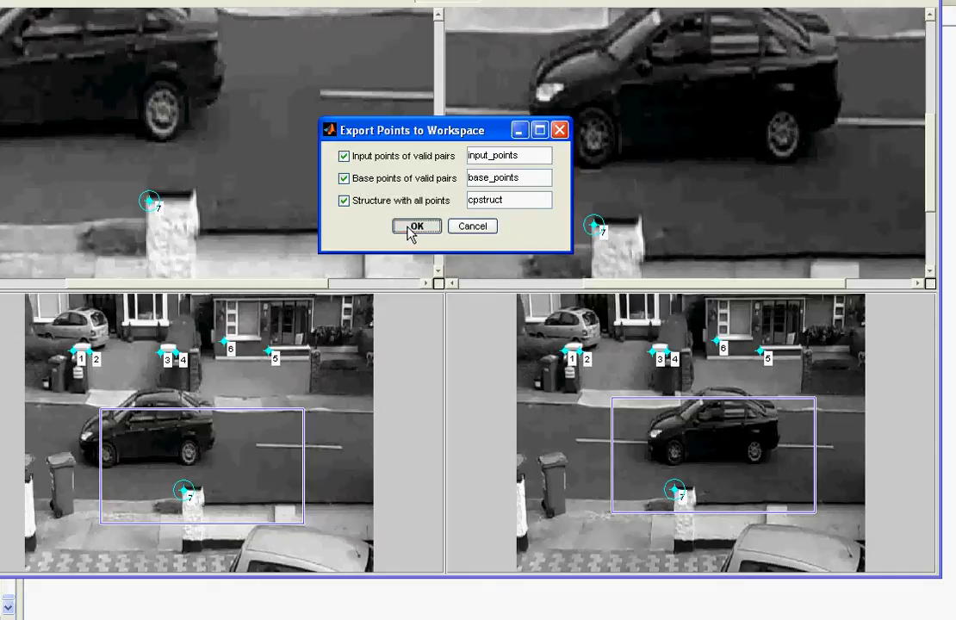
{"action": "left_click", "coordinate": [405, 226]}
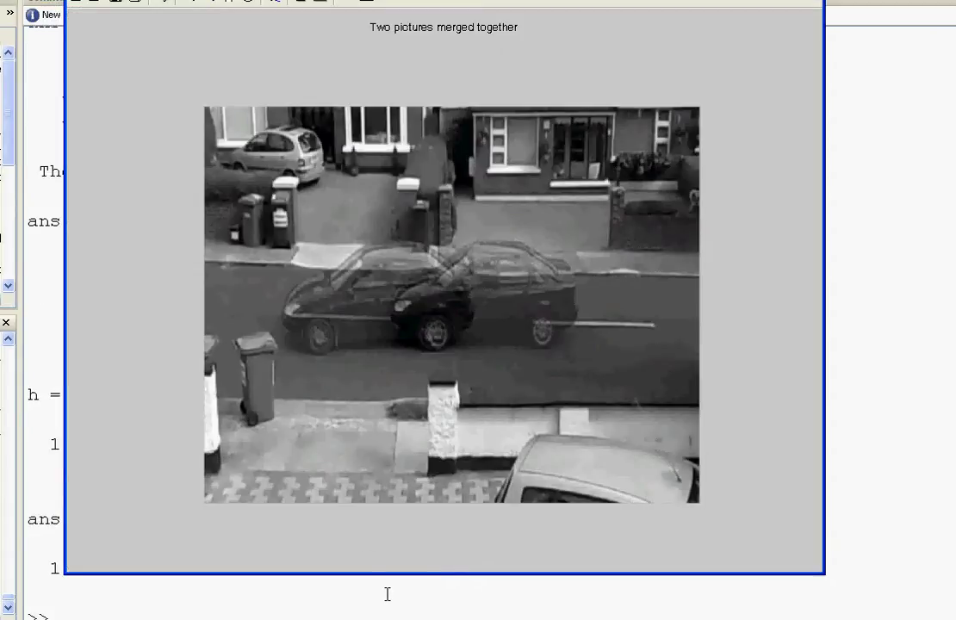
- Scroll back through the printed transform matrices, then bring the merged pictures figure forward
{"action": "left_click", "coordinate": [388, 594]}
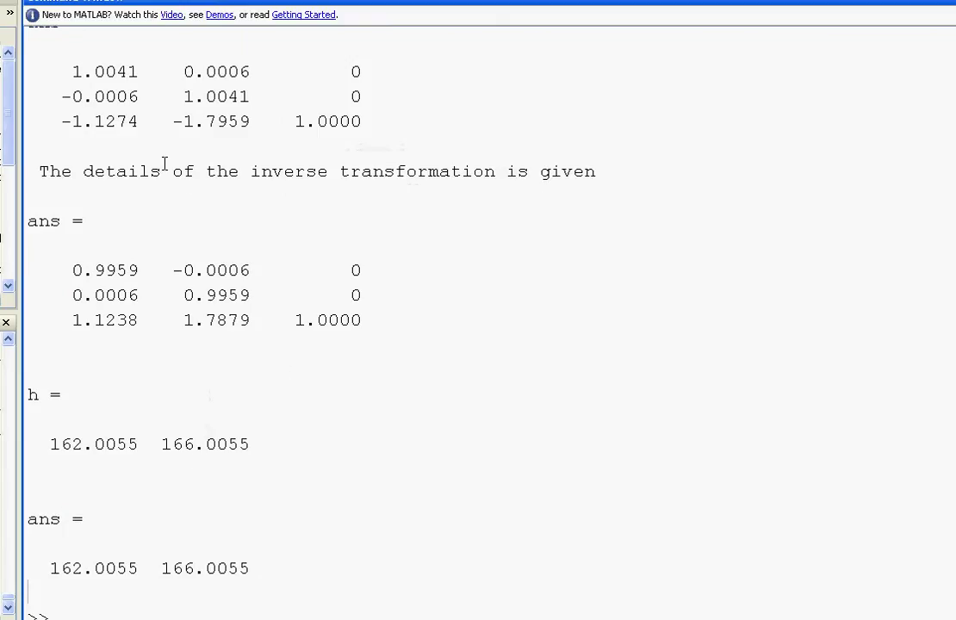
{"action": "scroll", "coordinate": [165, 182], "scroll_direction": "up", "scroll_amount": 2}
{"action": "scroll", "coordinate": [165, 182], "scroll_direction": "up", "scroll_amount": 1}
{"action": "scroll", "coordinate": [139, 170], "scroll_direction": "up", "scroll_amount": 1}
{"action": "key", "text": "alt+Tab"}
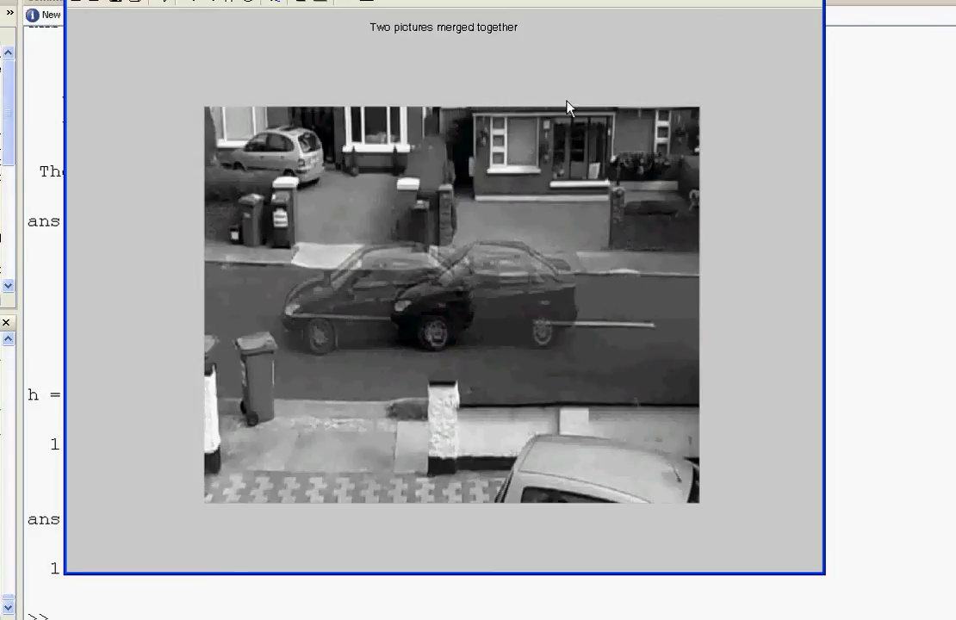
- Bring the car.m script editor back in front of the merged figure
{"action": "key", "text": "alt+Tab"}
{"action": "key", "text": "alt+Tab"}
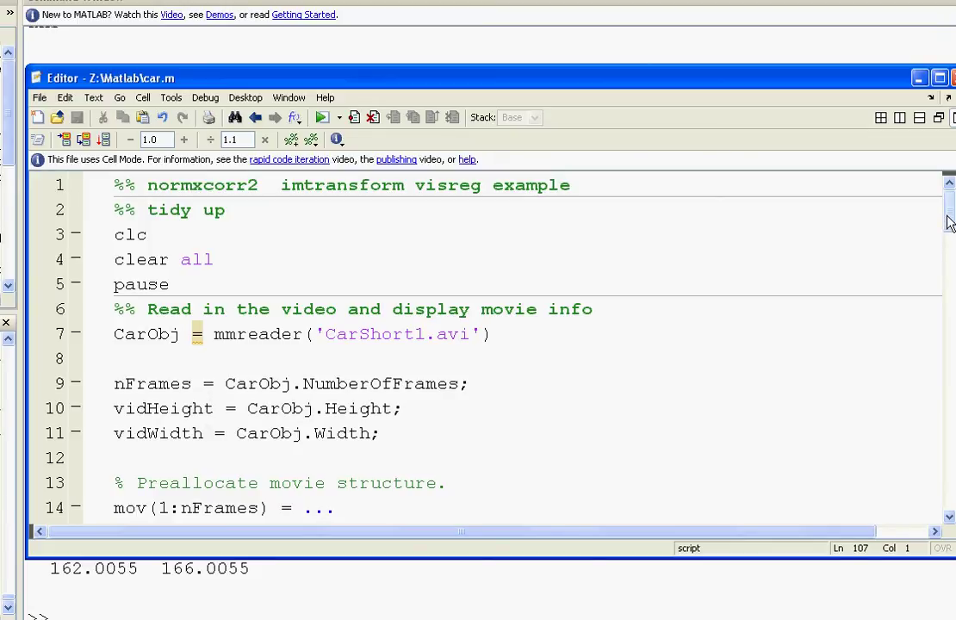
{"action": "left_click_drag", "start_coordinate": [948, 222], "coordinate": [948, 230]}
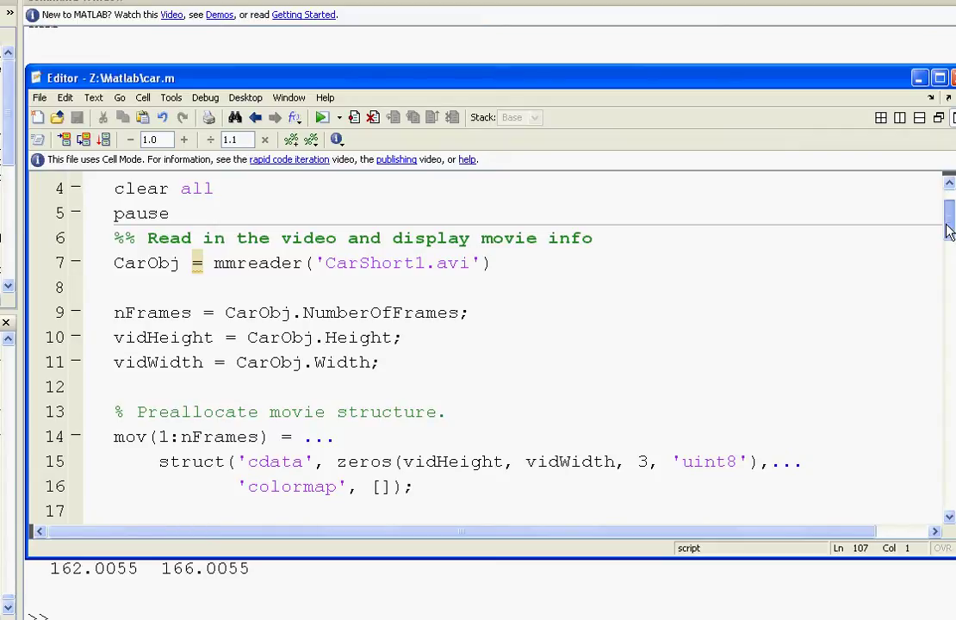
{"action": "left_click_drag", "start_coordinate": [949, 231], "coordinate": [950, 276]}
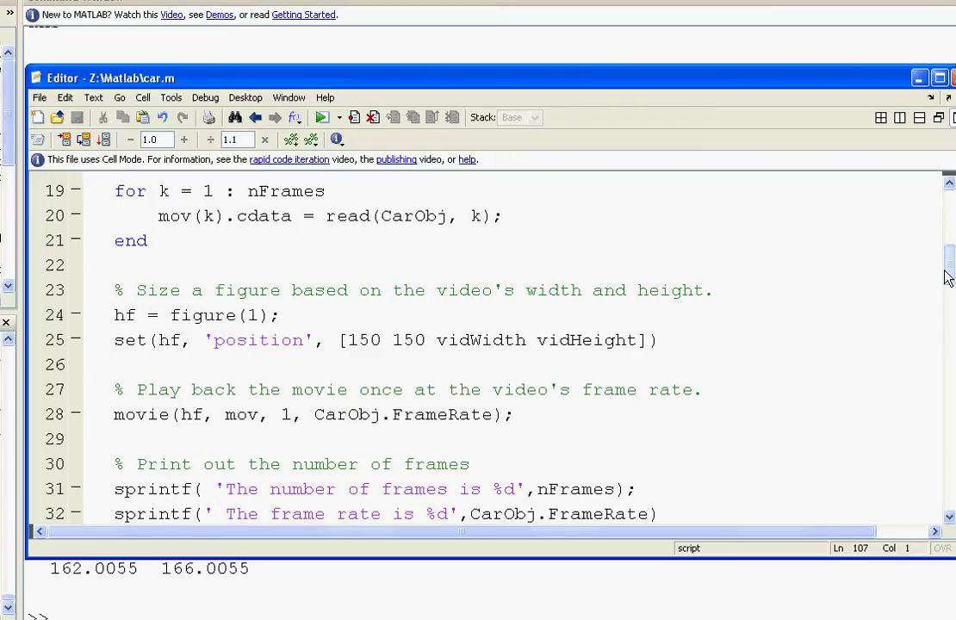
{"action": "left_click_drag", "start_coordinate": [947, 275], "coordinate": [948, 298]}
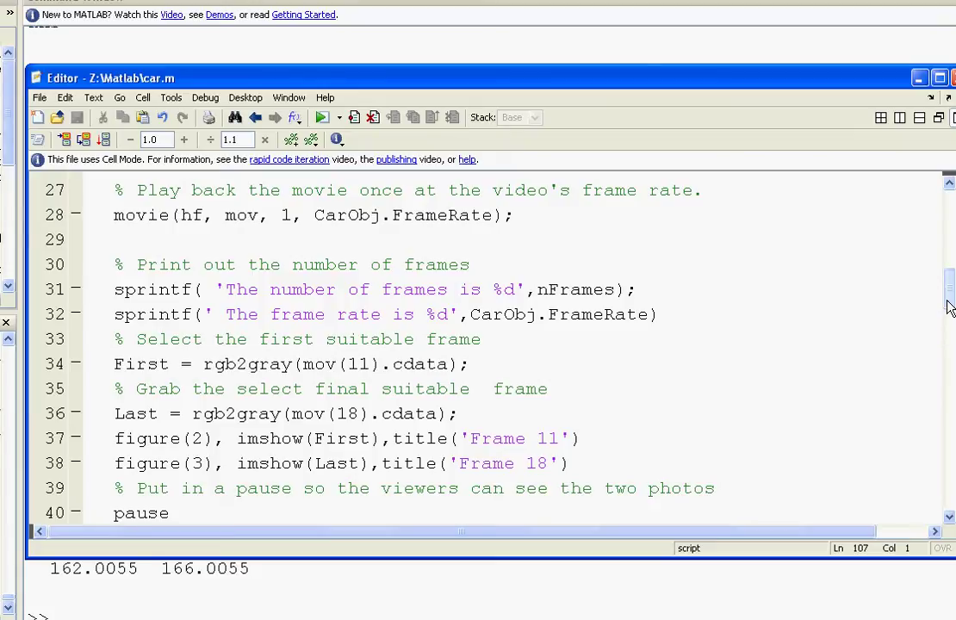
{"action": "left_click_drag", "start_coordinate": [949, 300], "coordinate": [949, 335]}
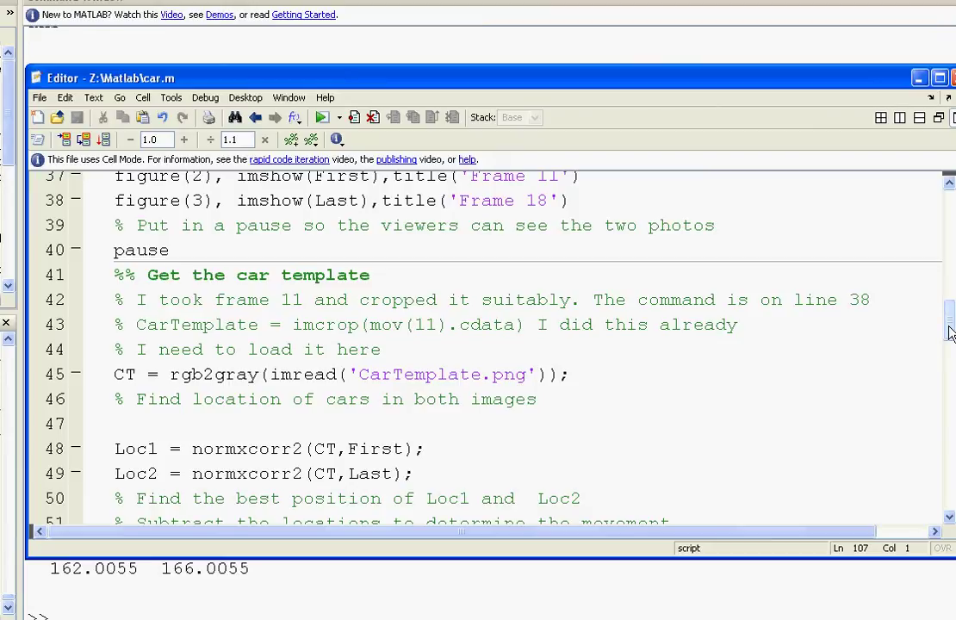
{"action": "left_click_drag", "start_coordinate": [948, 331], "coordinate": [950, 345]}
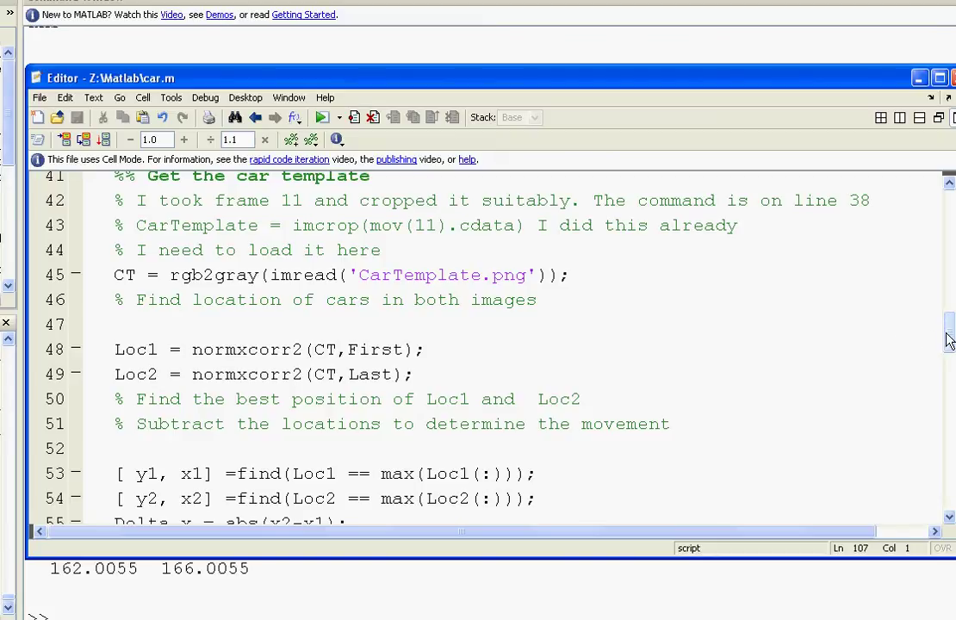
{"action": "left_click_drag", "start_coordinate": [950, 335], "coordinate": [950, 362]}
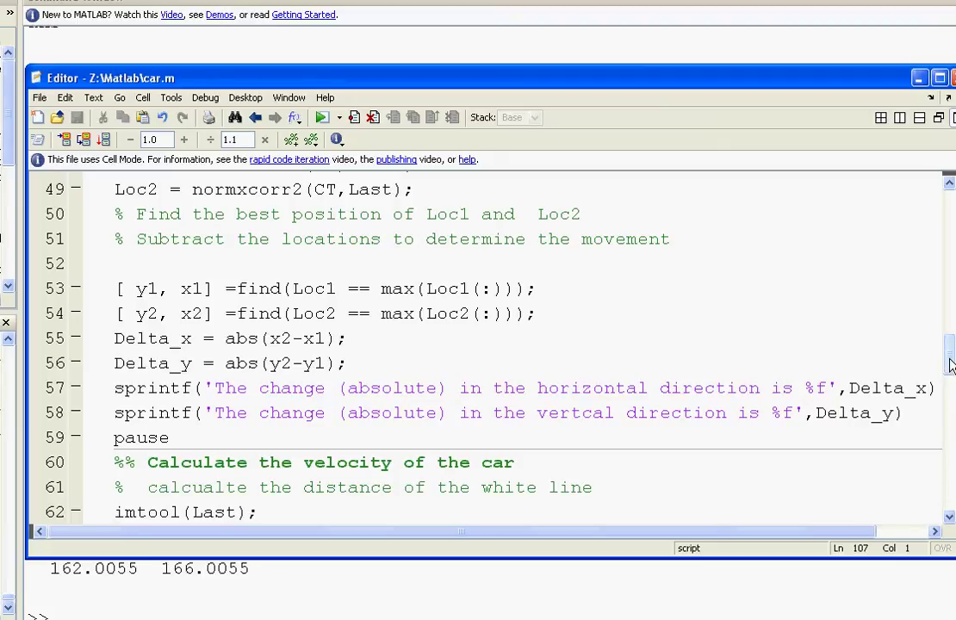
{"action": "left_click_drag", "start_coordinate": [950, 366], "coordinate": [949, 392]}
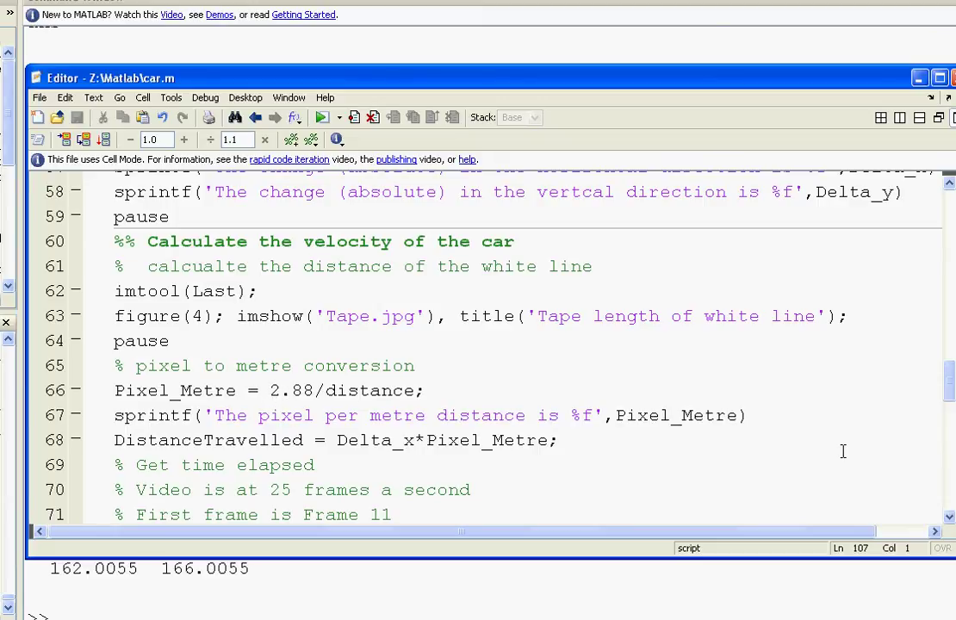
{"action": "left_click_drag", "start_coordinate": [950, 394], "coordinate": [950, 410]}
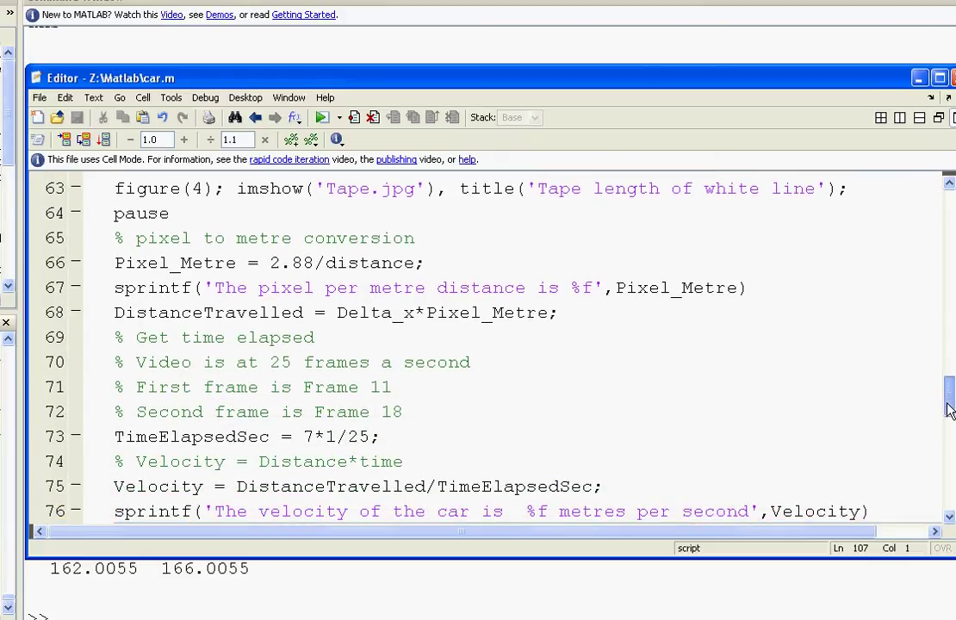
{"action": "left_click_drag", "start_coordinate": [950, 409], "coordinate": [950, 416]}
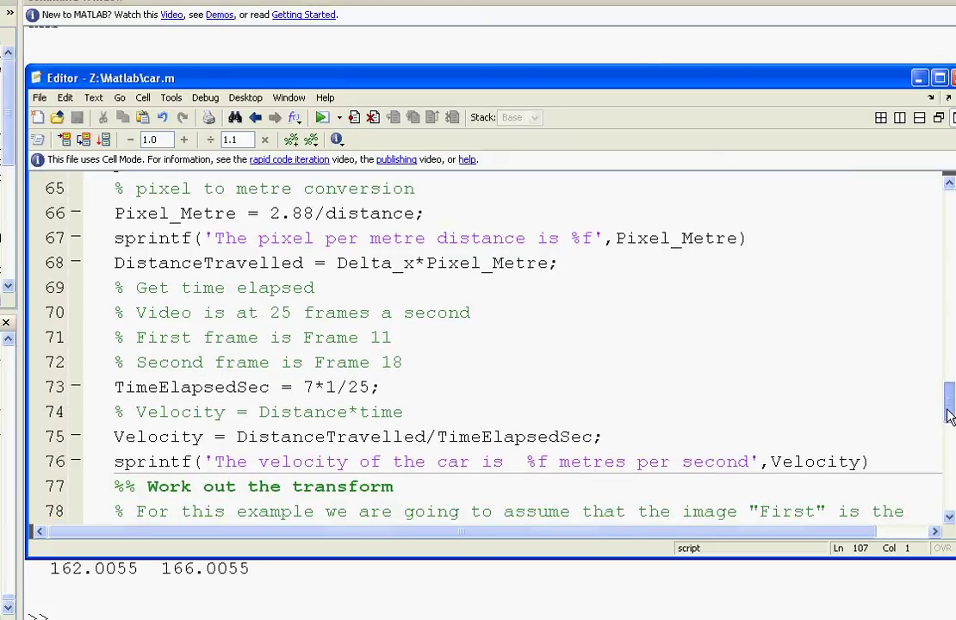
{"action": "left_click_drag", "start_coordinate": [950, 416], "coordinate": [950, 438]}
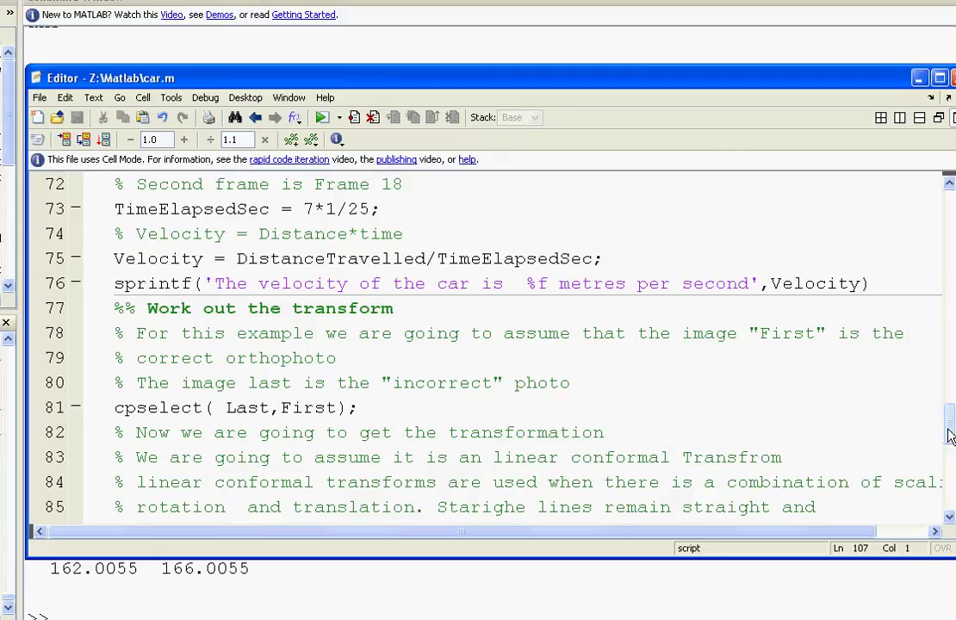
{"action": "left_click_drag", "start_coordinate": [950, 437], "coordinate": [950, 472]}
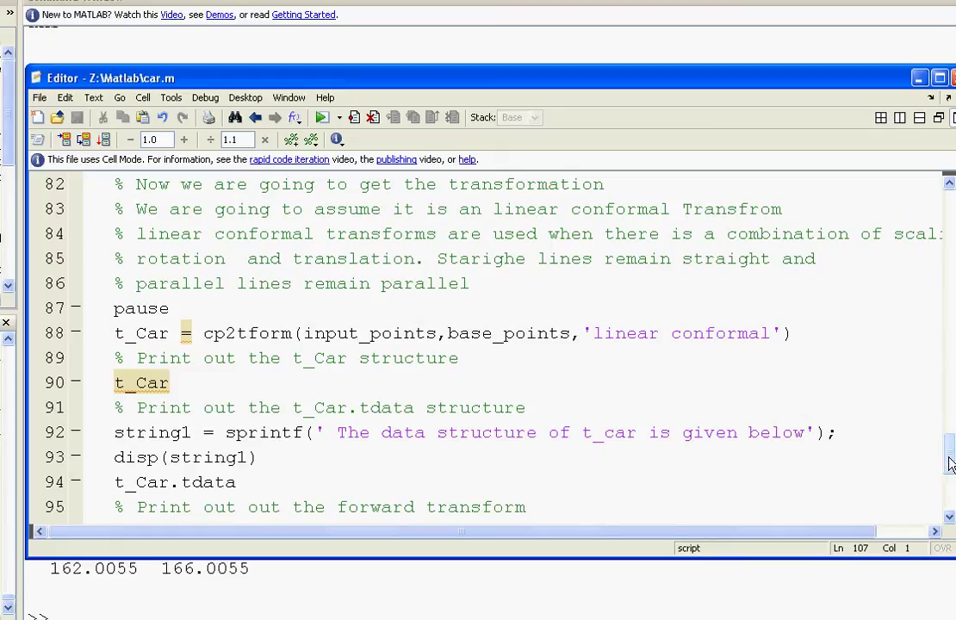
{"action": "left_click_drag", "start_coordinate": [950, 458], "coordinate": [948, 504]}
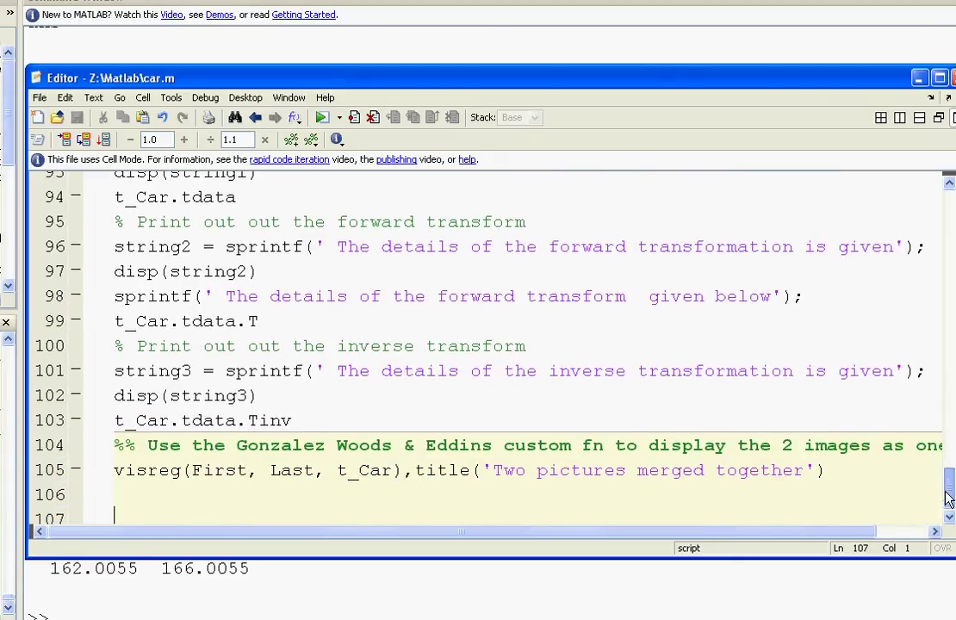